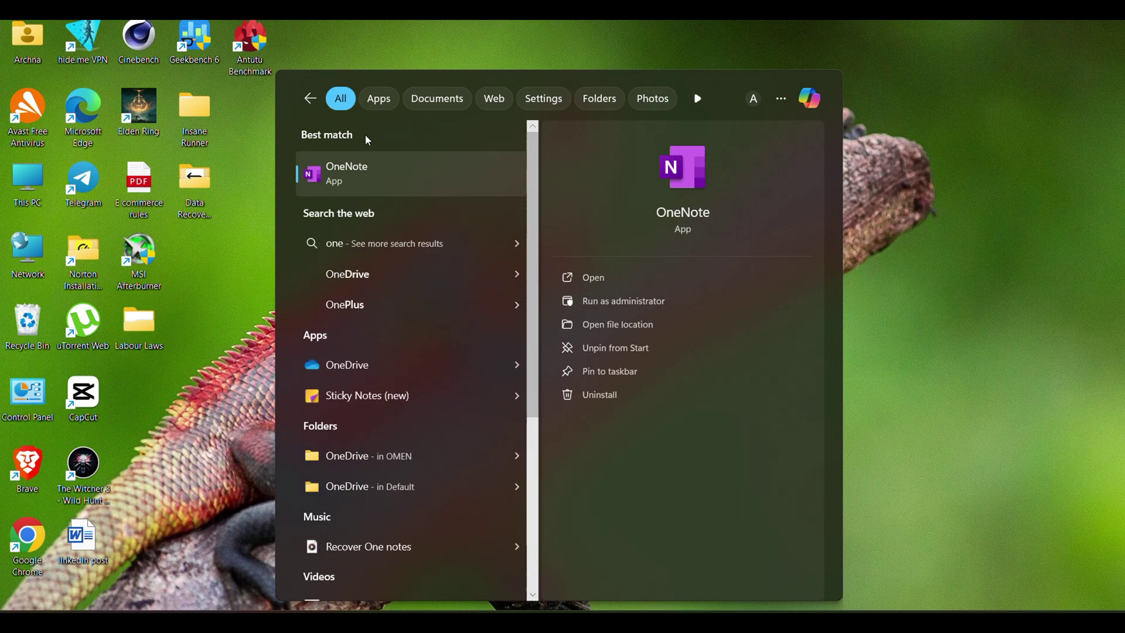
# Launch OneNote and open the Notebook Recycle Bin from History.
pyautogui.click(364, 175)
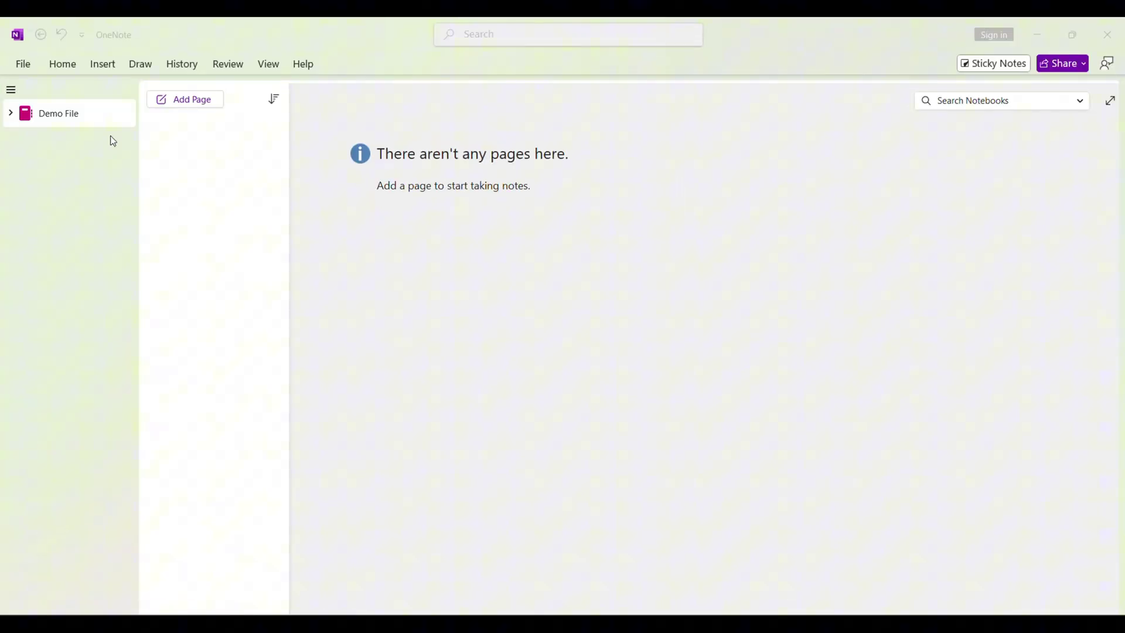
pyautogui.click(183, 63)
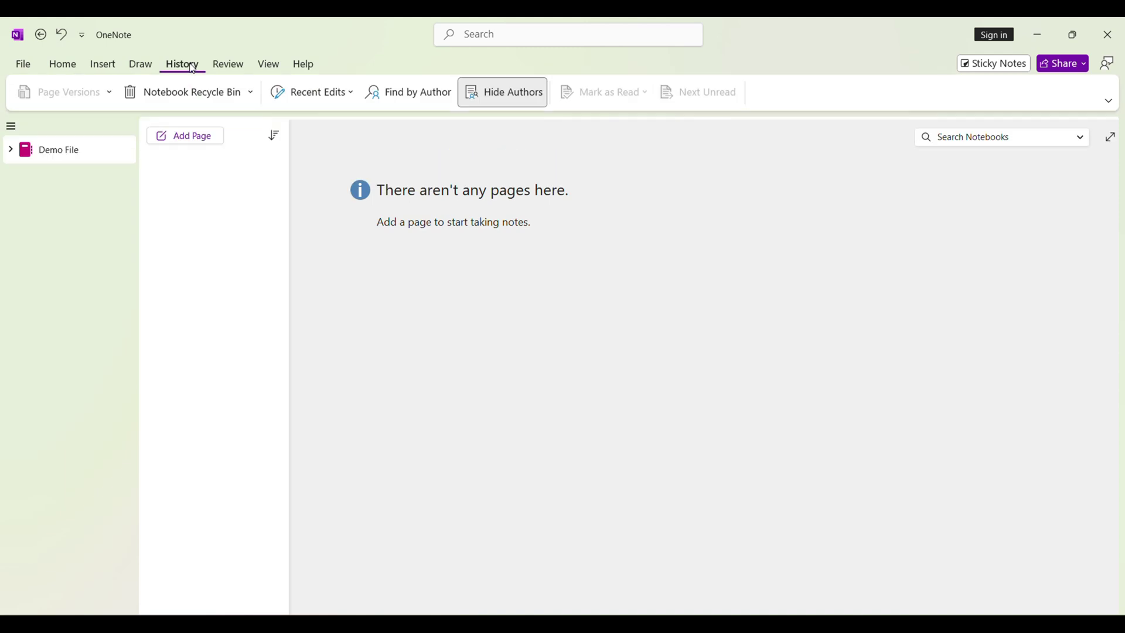
pyautogui.click(251, 93)
pyautogui.click(243, 118)
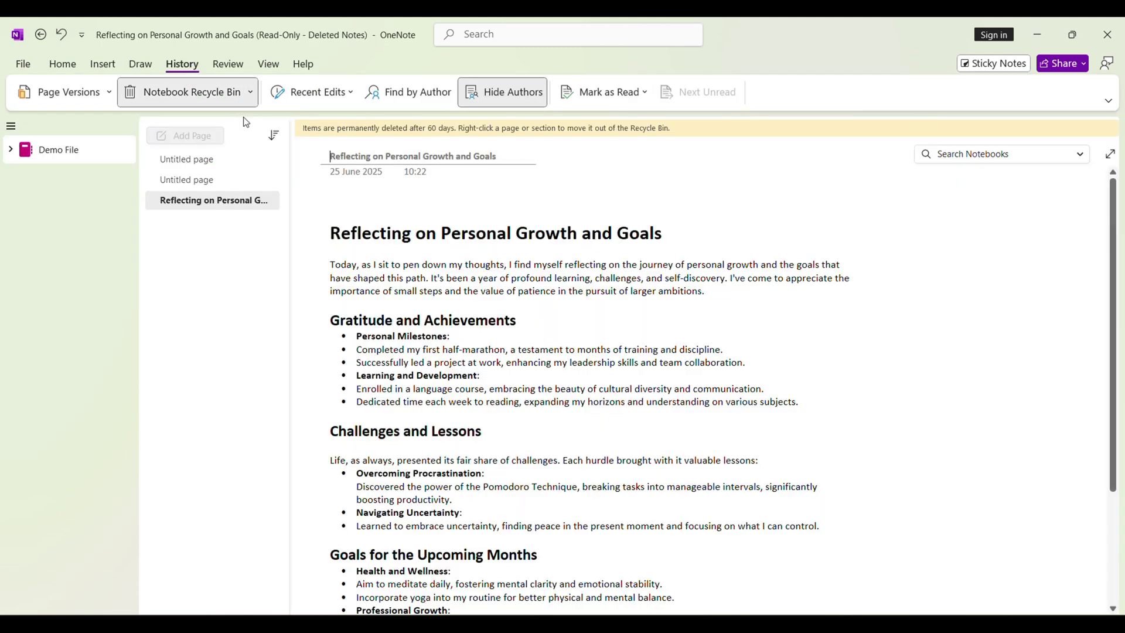
# Move the deleted 'Reflecting on Personal Growth and Goals' page into New Section 1.
pyautogui.rightClick(251, 206)
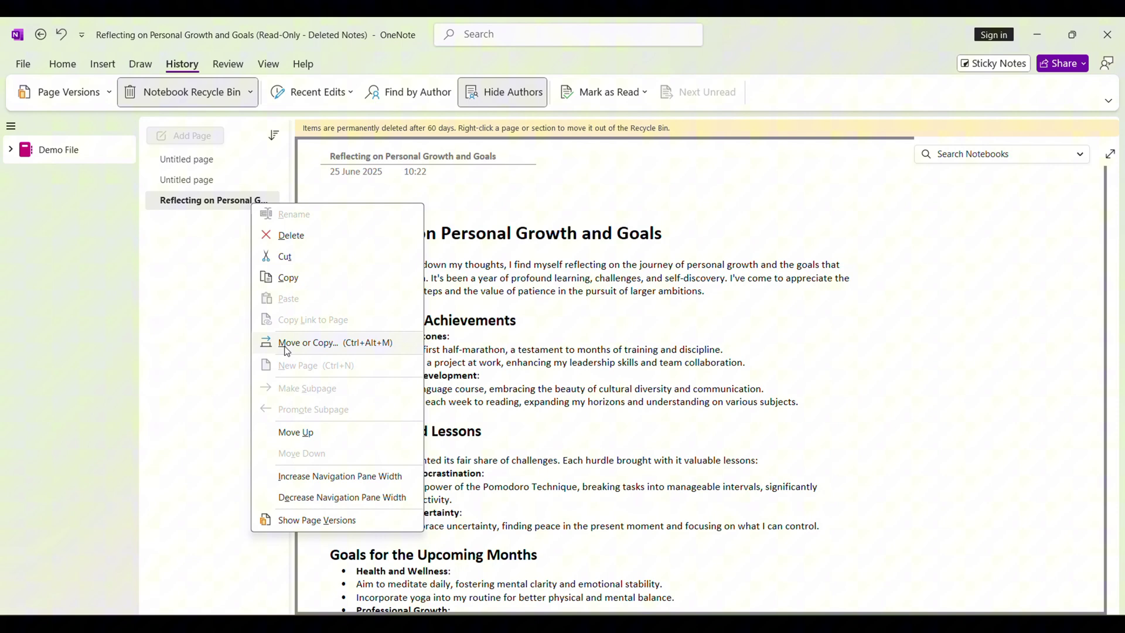
pyautogui.click(284, 350)
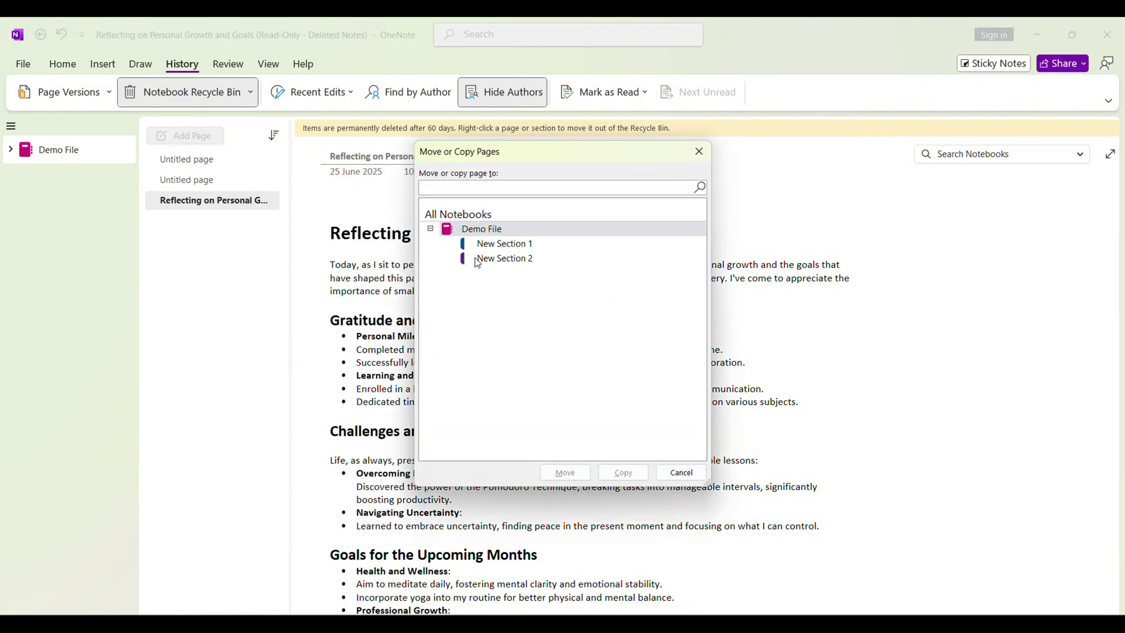
pyautogui.click(501, 246)
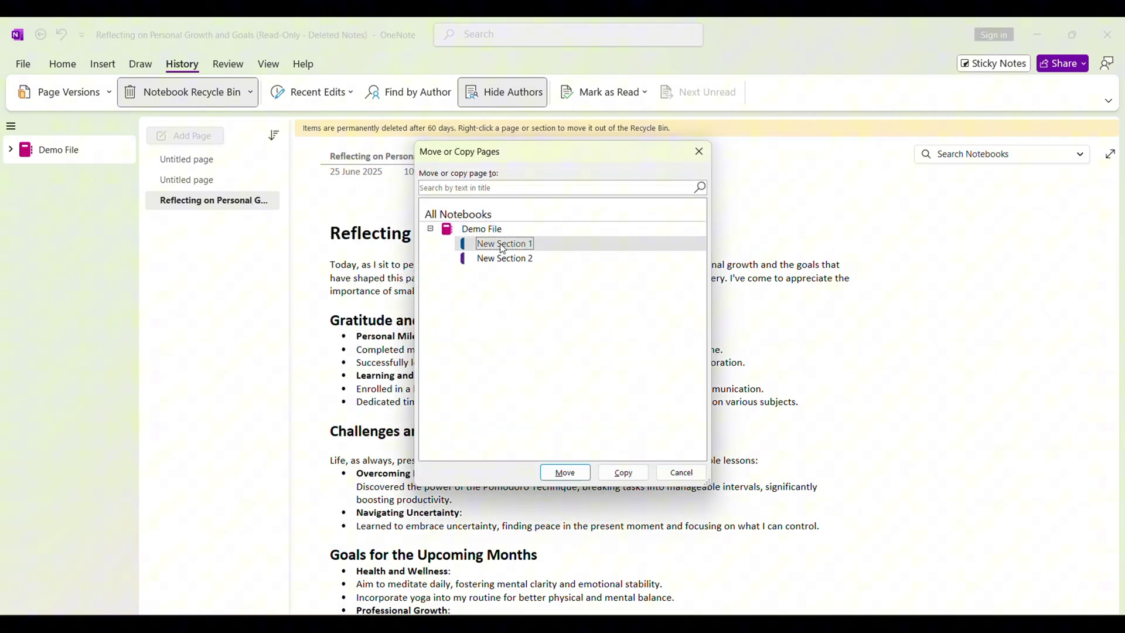
pyautogui.click(565, 471)
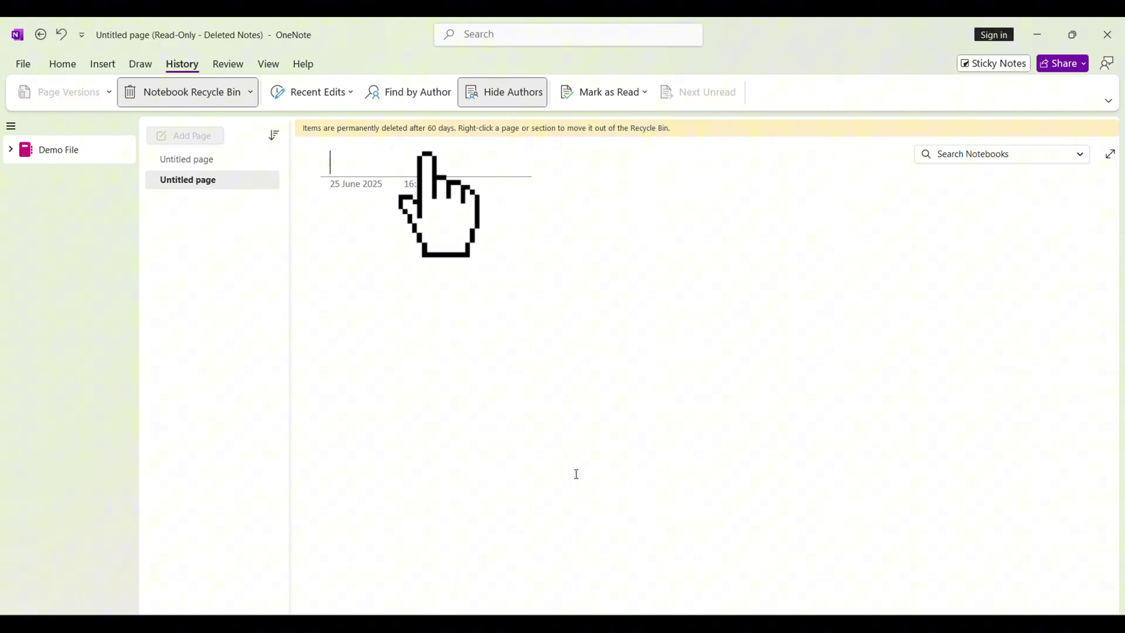
pyautogui.click(87, 154)
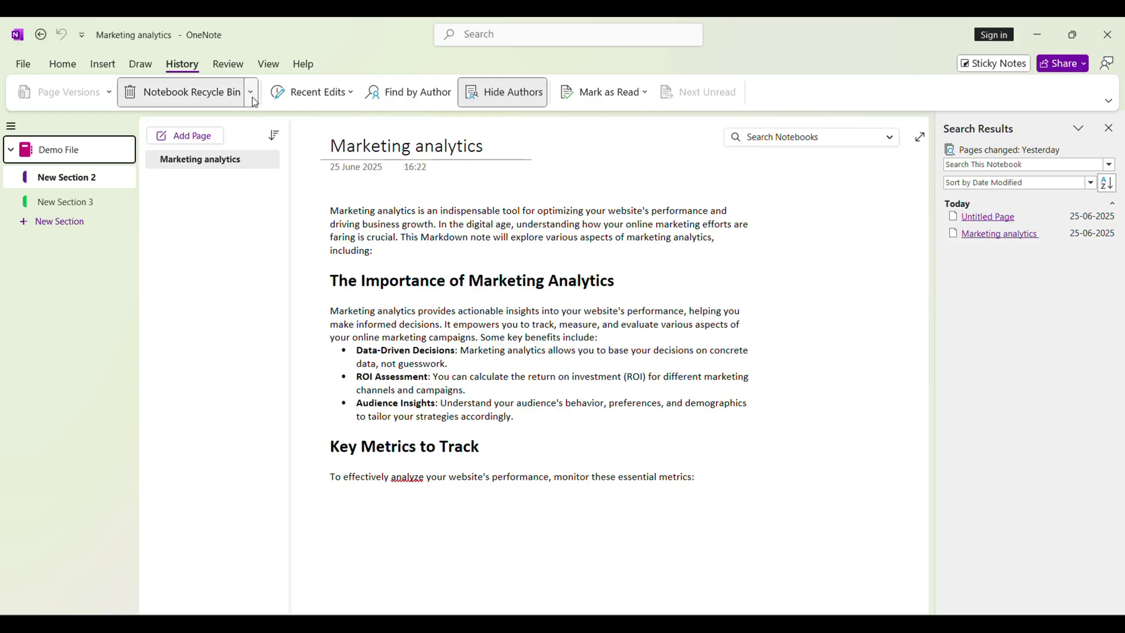
# Move the deleted section holding the Reflecting page from the Recycle Bin into Demo File.
pyautogui.click(241, 116)
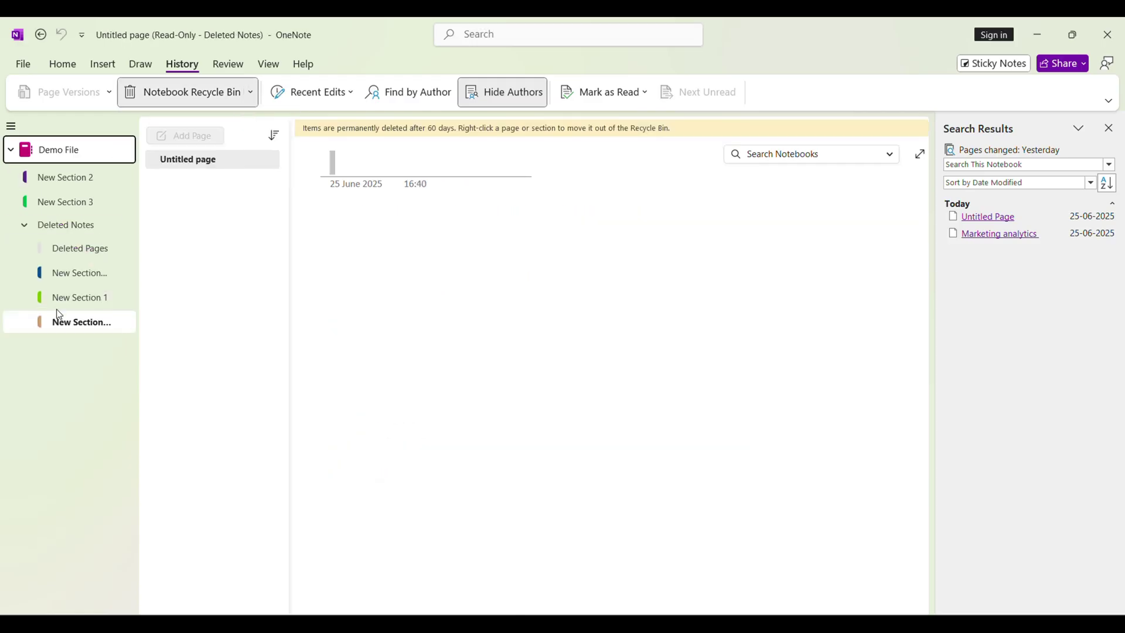
pyautogui.click(75, 278)
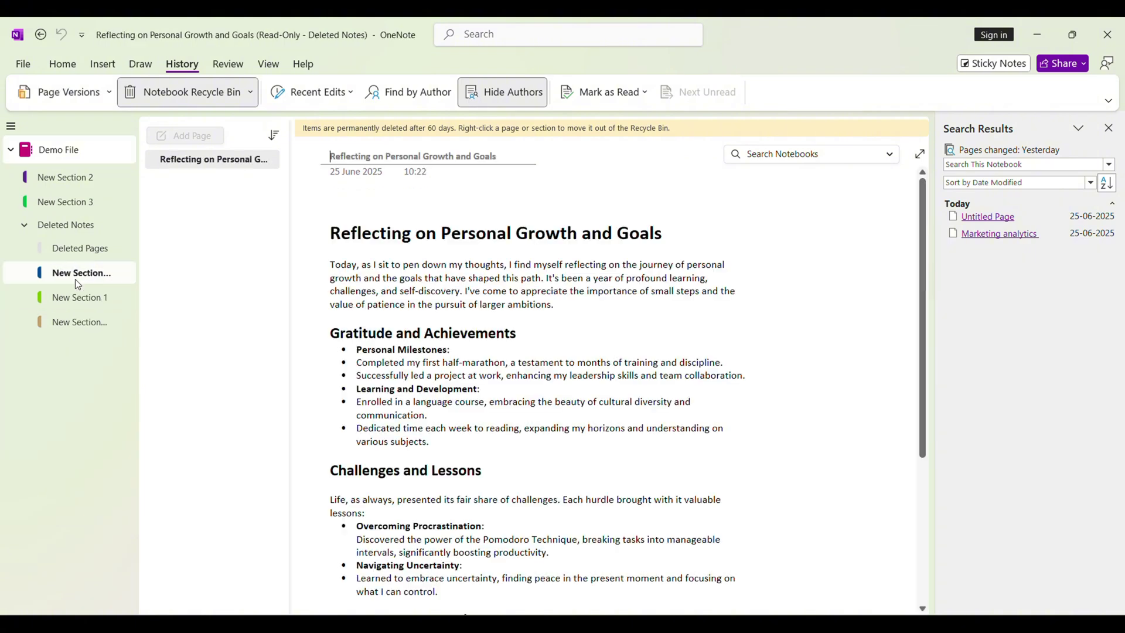
pyautogui.rightClick(105, 272)
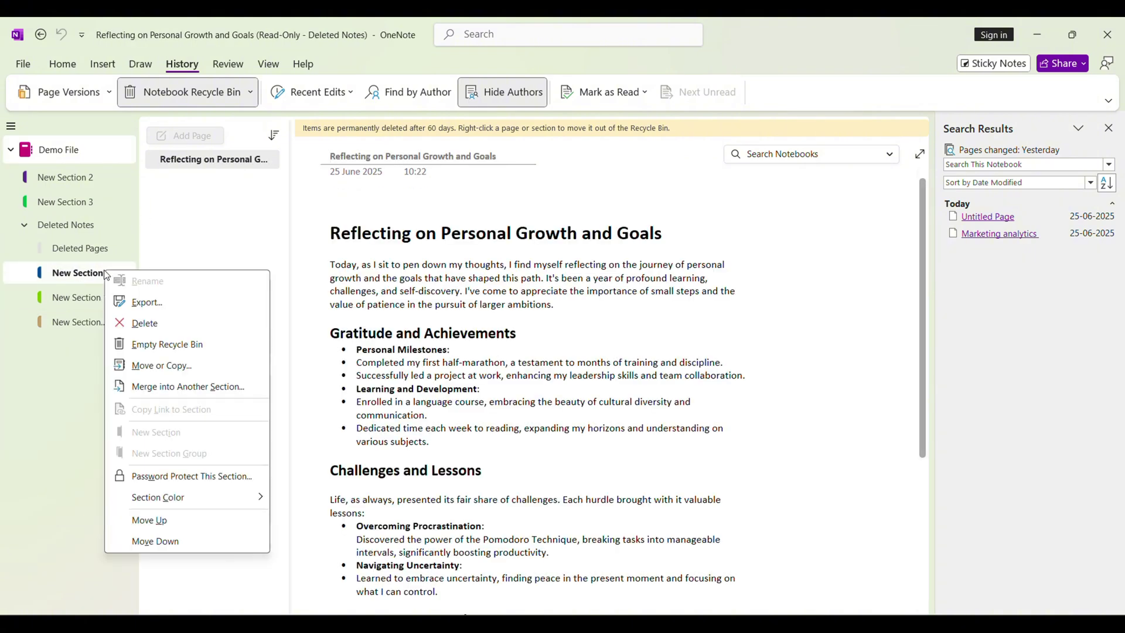
pyautogui.click(163, 370)
pyautogui.click(510, 259)
pyautogui.click(566, 472)
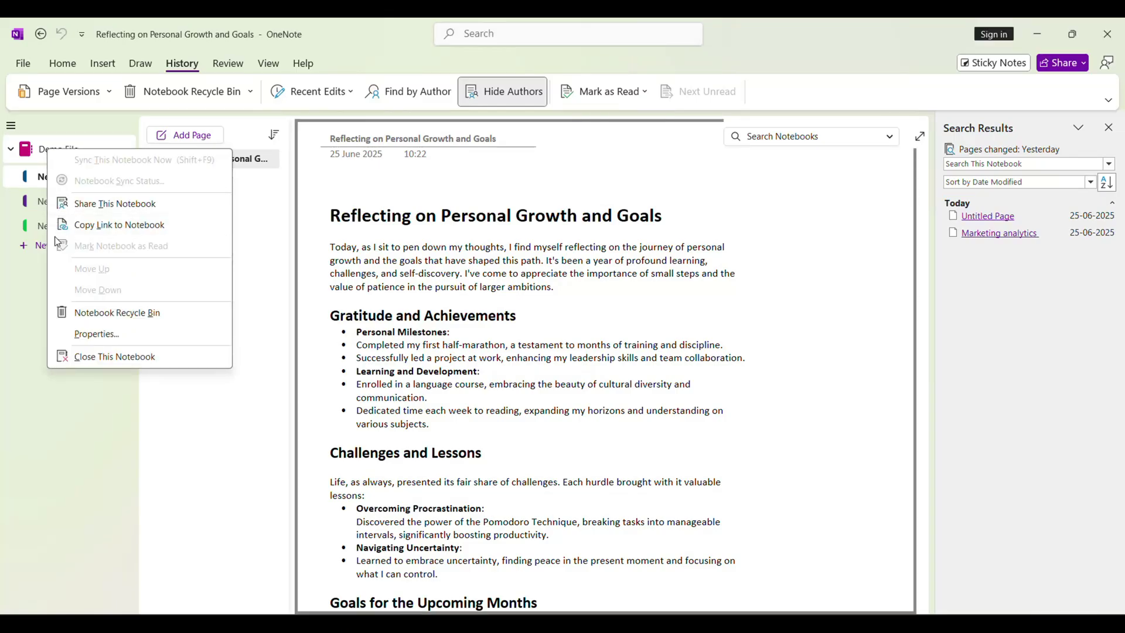
# In the Notebook Recycle Bin, bring up Move or Copy for the deleted New Section 1.
pyautogui.click(78, 313)
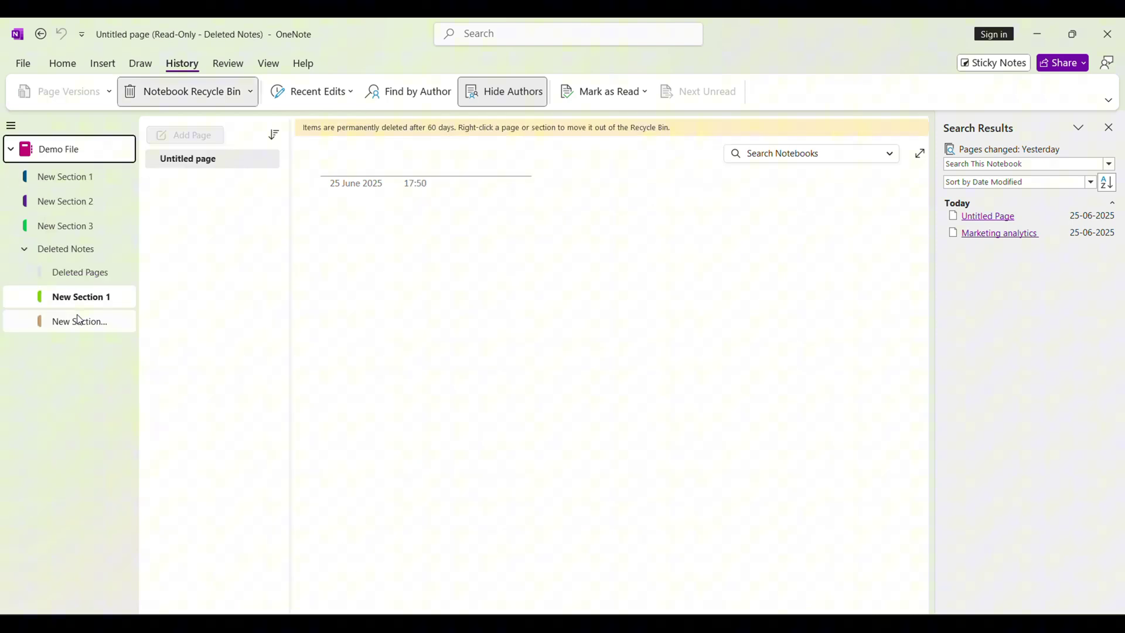
pyautogui.hotkey('ctrl', 'alt', 'm')
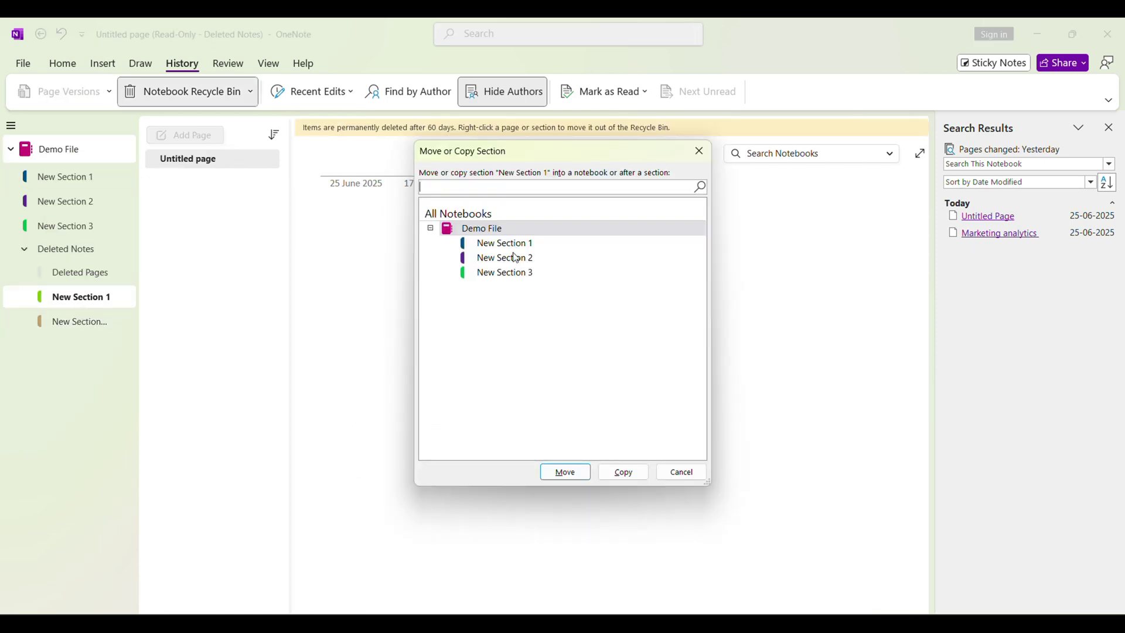
pyautogui.press('Escape')
pyautogui.rightClick(82, 305)
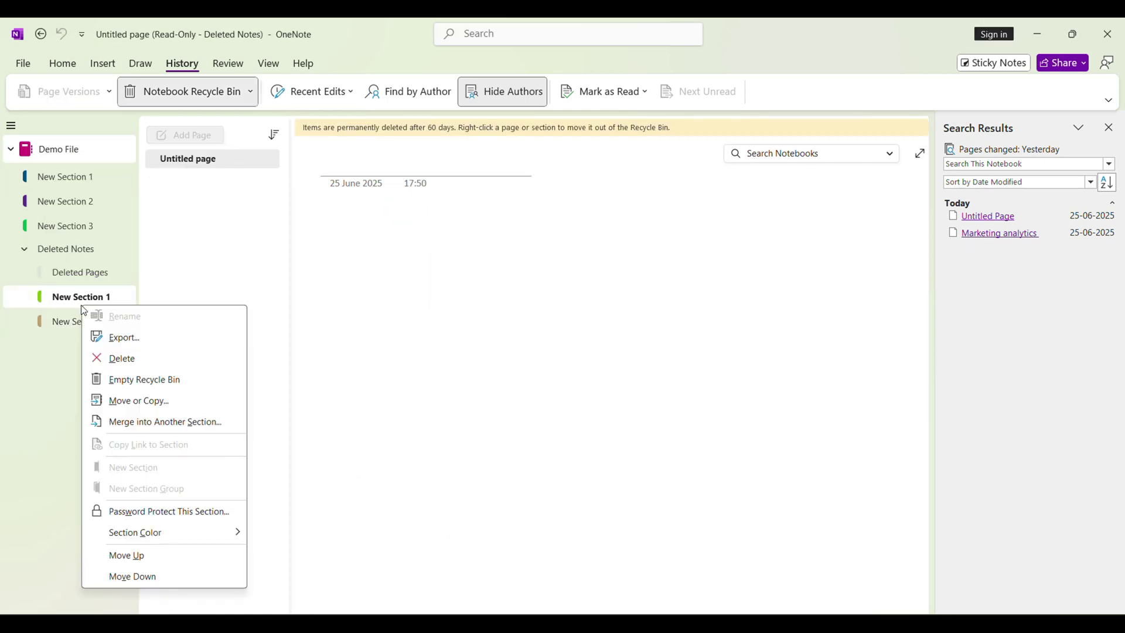
pyautogui.click(113, 404)
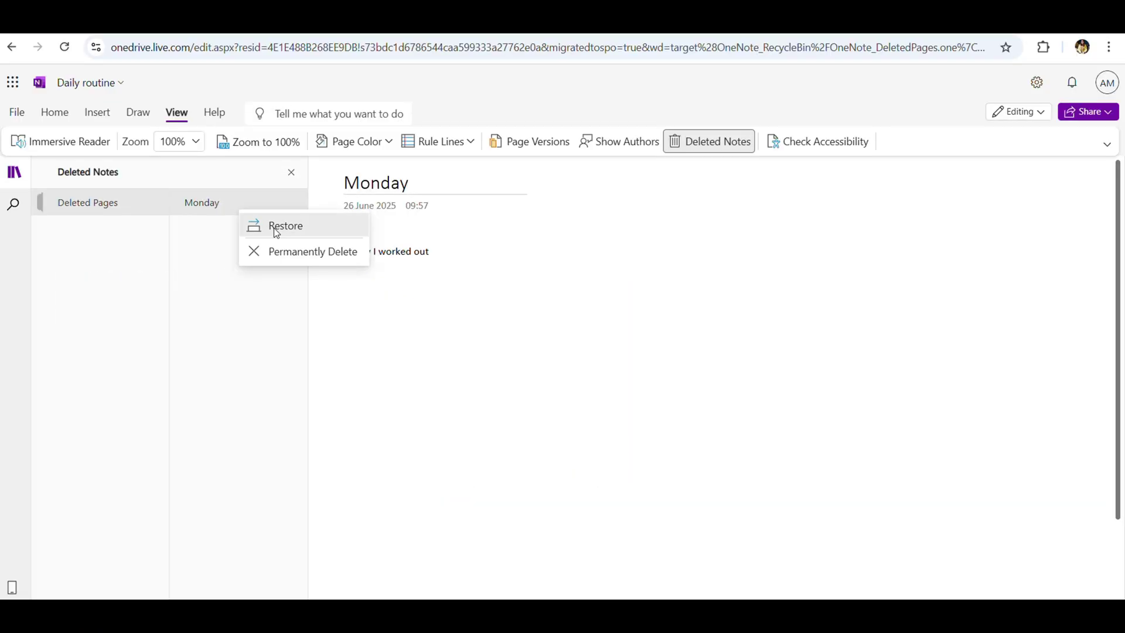
# Restore the Monday page from View > Deleted Notes into New Section 1, confirming with OK.
pyautogui.click(276, 228)
pyautogui.click(550, 259)
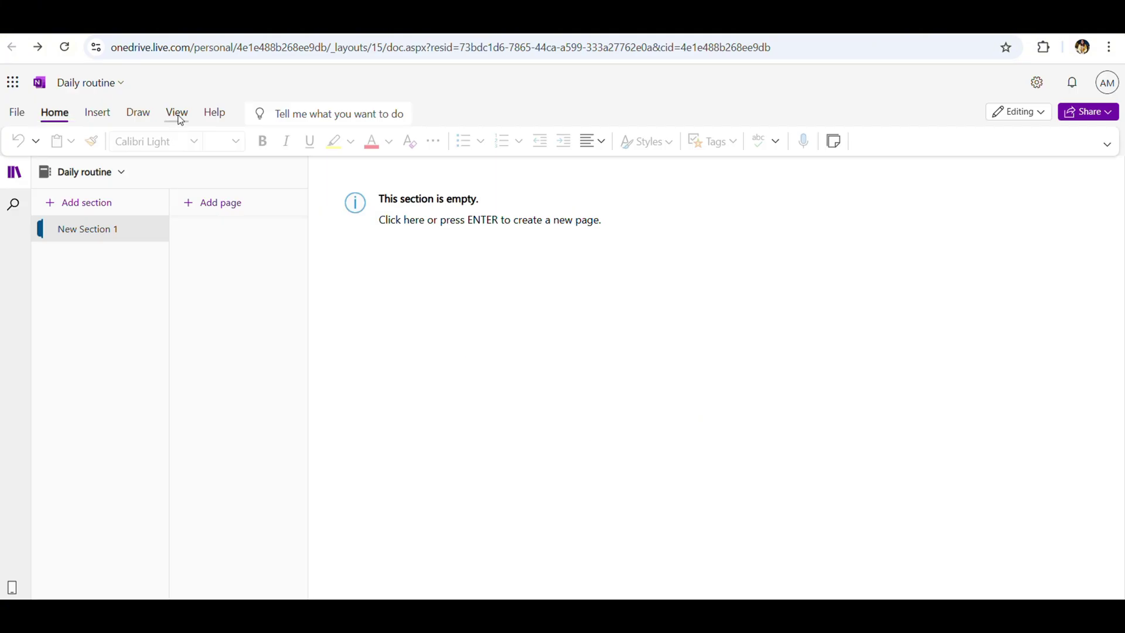
pyautogui.click(179, 119)
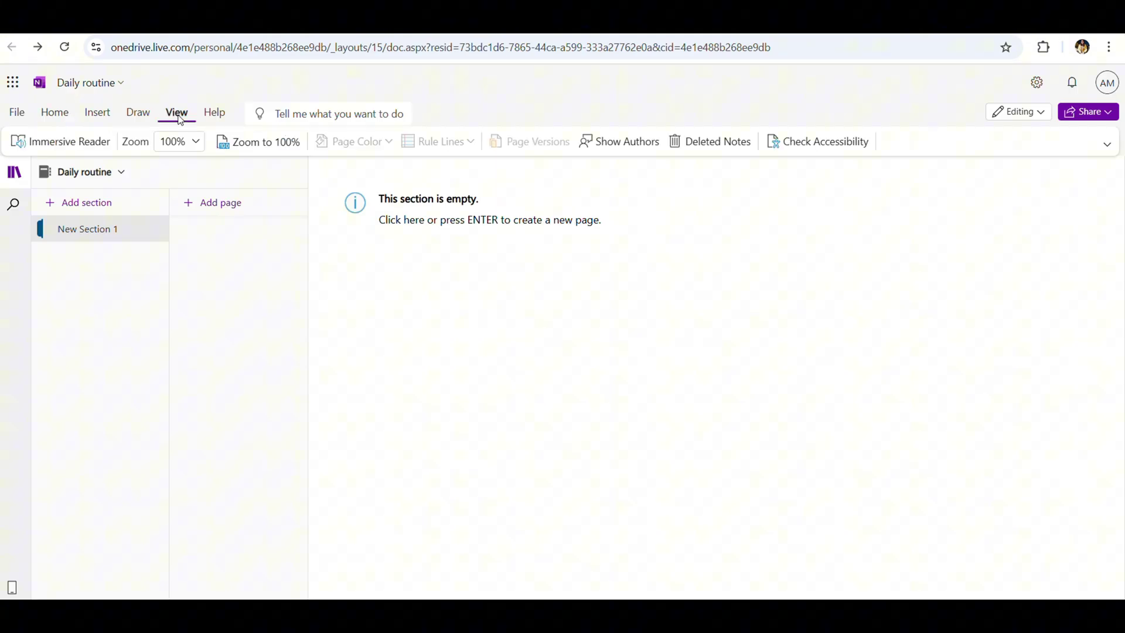
pyautogui.click(707, 143)
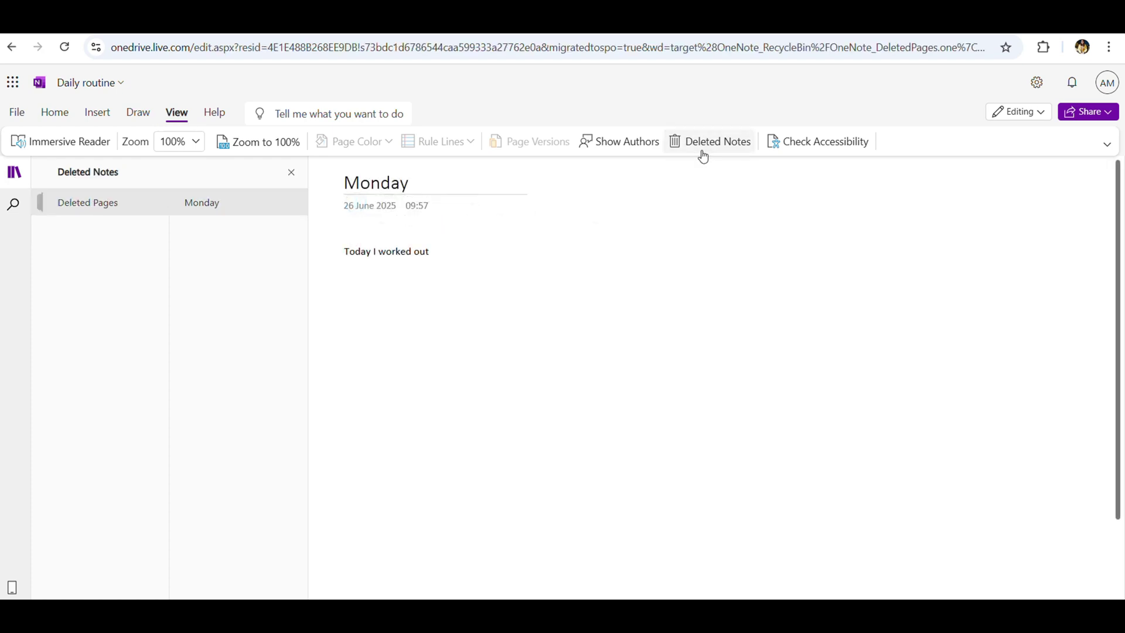
pyautogui.rightClick(240, 215)
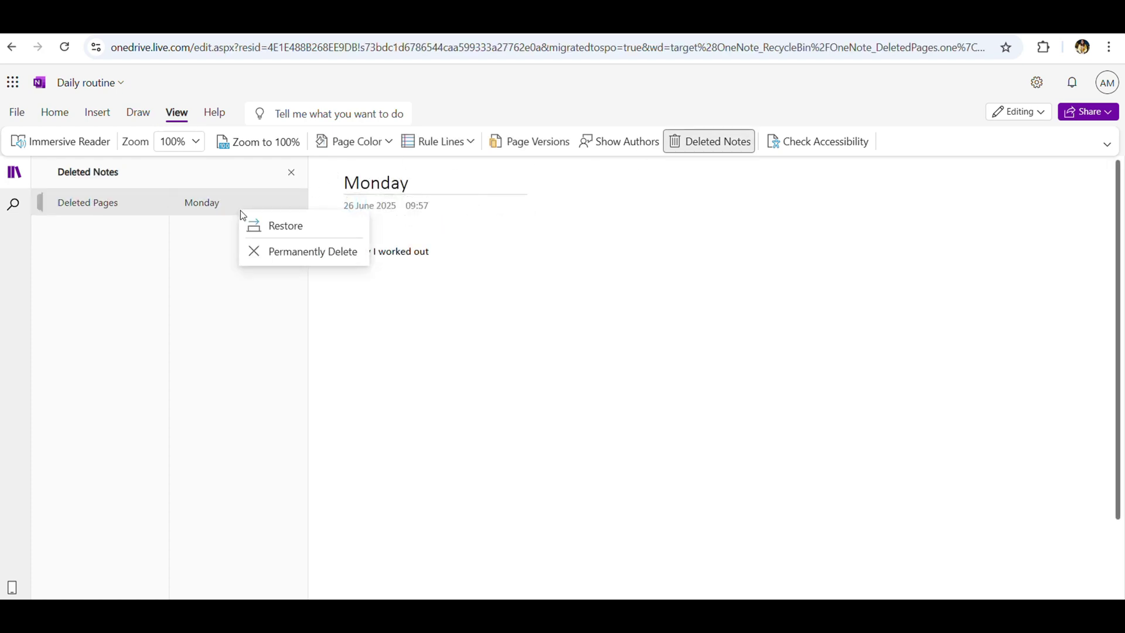
pyautogui.click(276, 231)
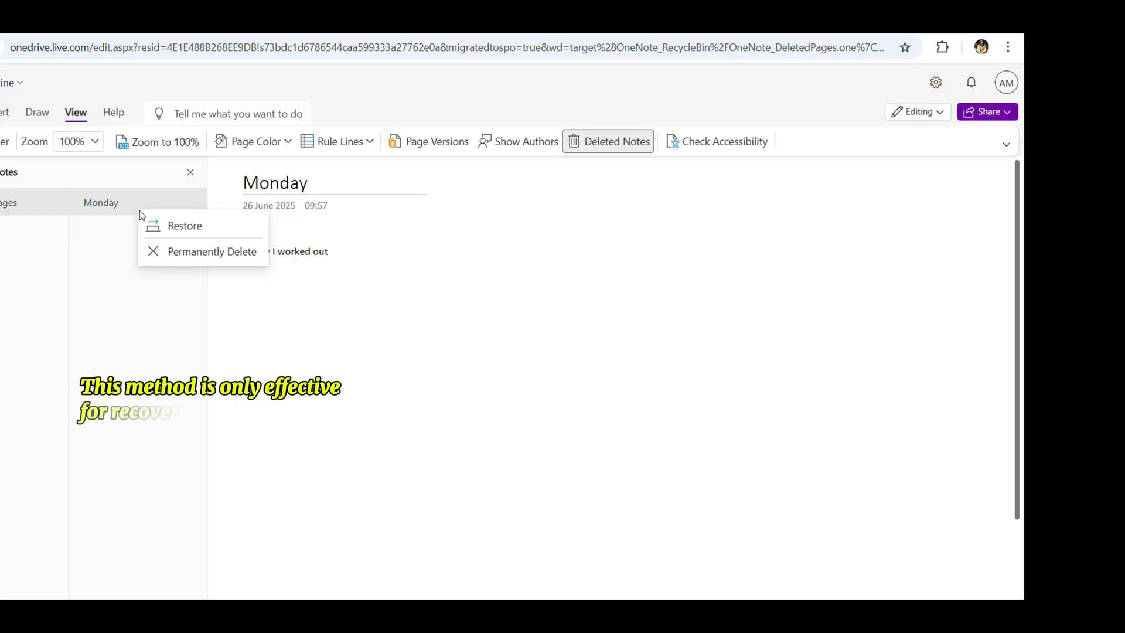
pyautogui.click(175, 230)
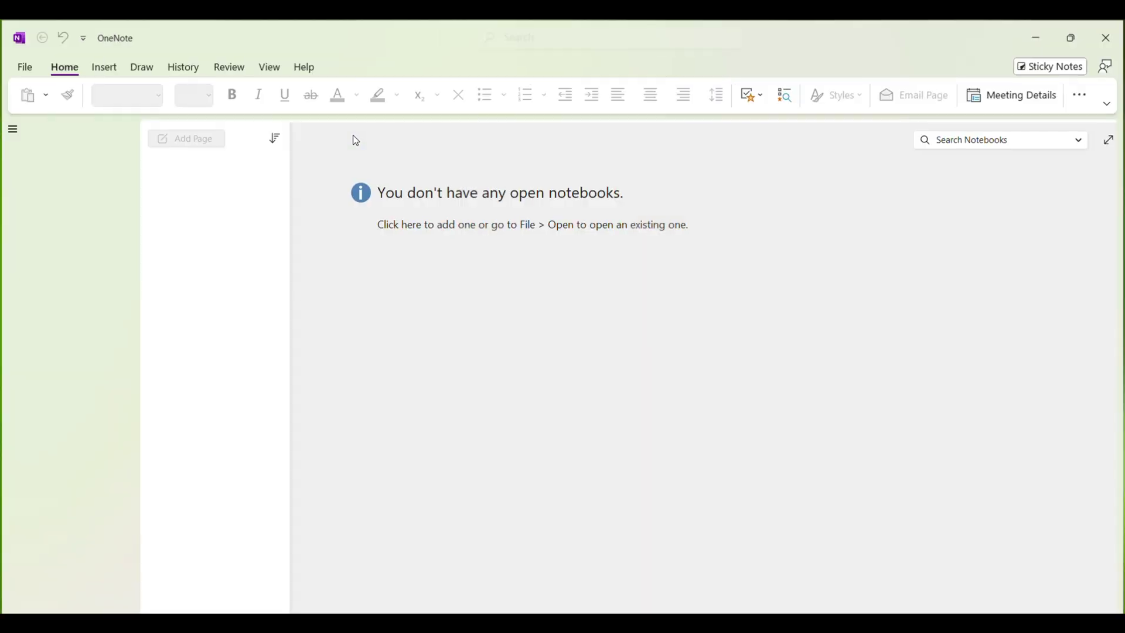
# In Options > Save & Backup, browse the Backup Folder location into 16.0 > Backup.
pyautogui.click(23, 73)
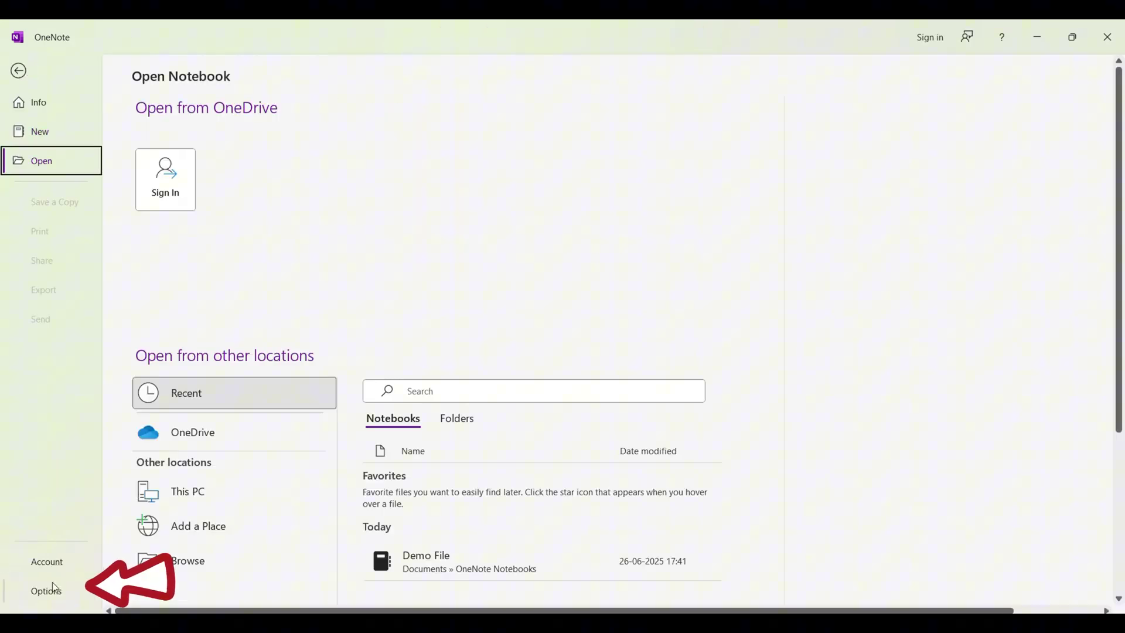
pyautogui.click(51, 593)
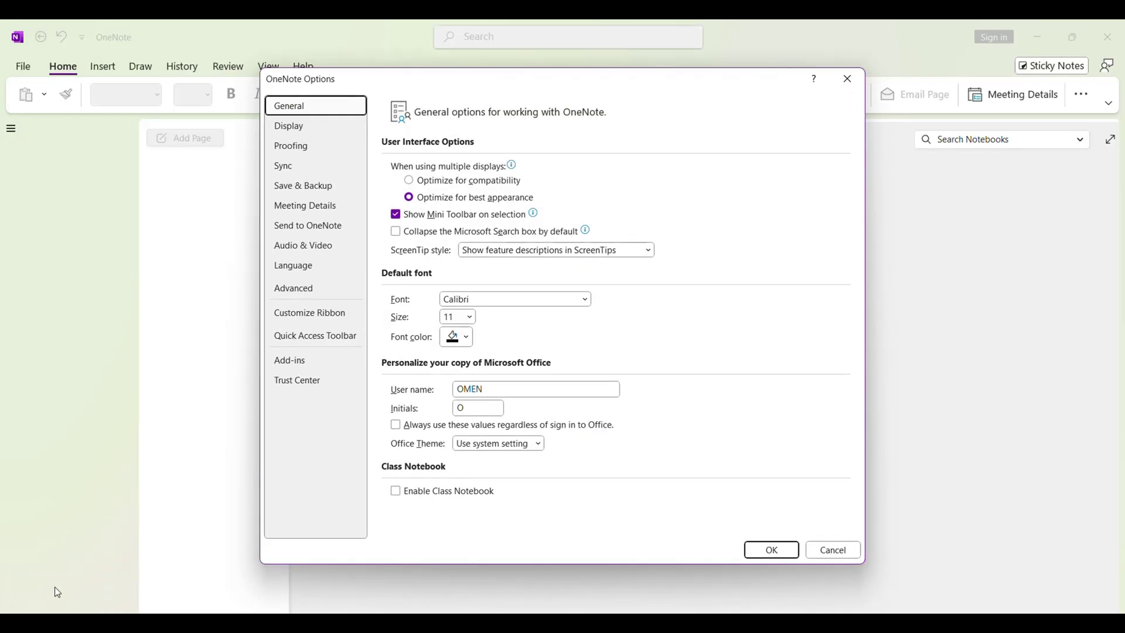
pyautogui.click(302, 187)
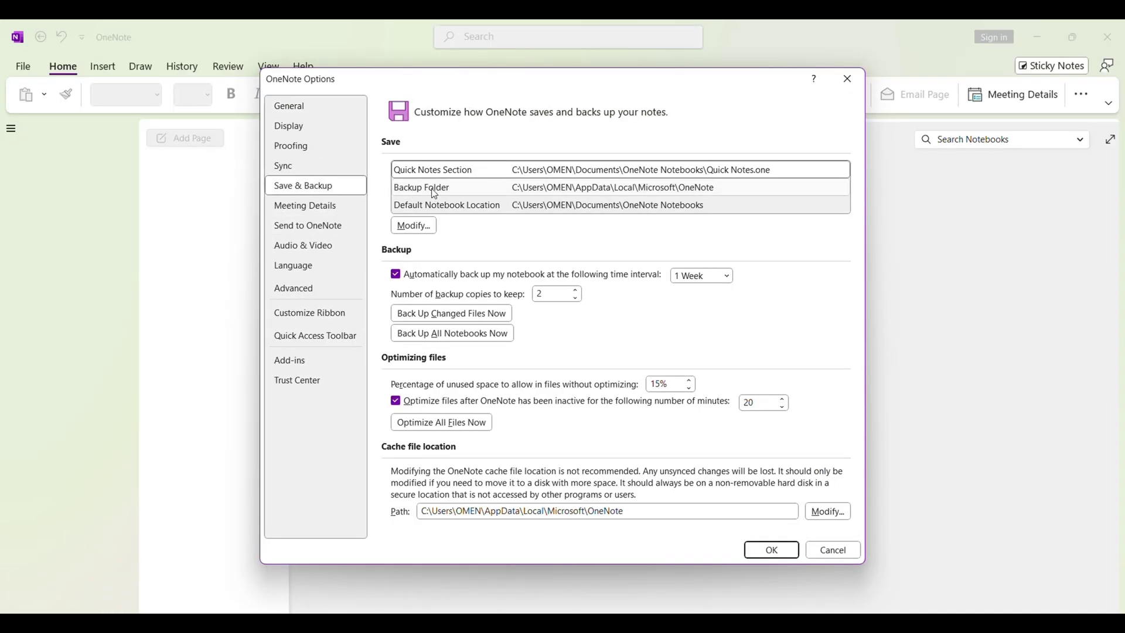
pyautogui.click(433, 194)
pyautogui.doubleClick(431, 191)
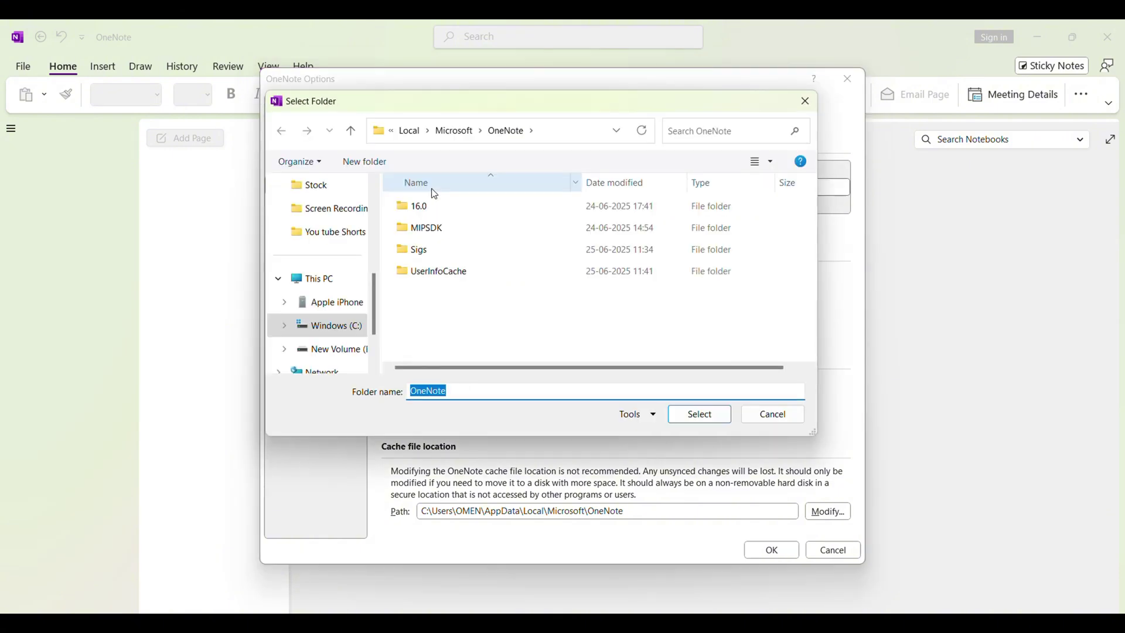
pyautogui.doubleClick(431, 209)
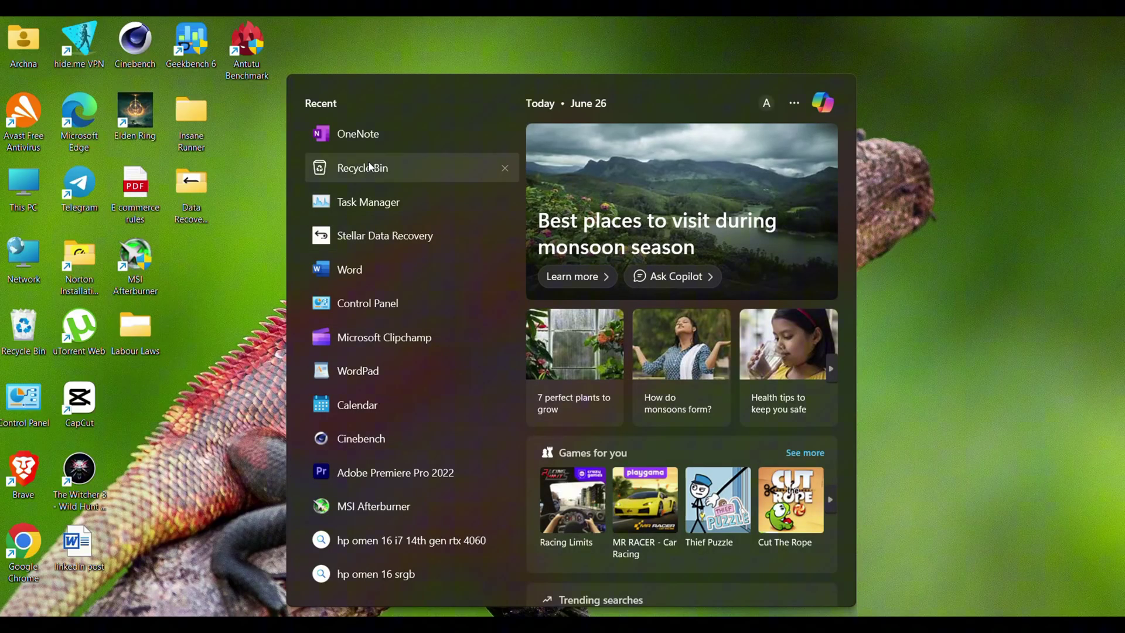
pyautogui.click(368, 167)
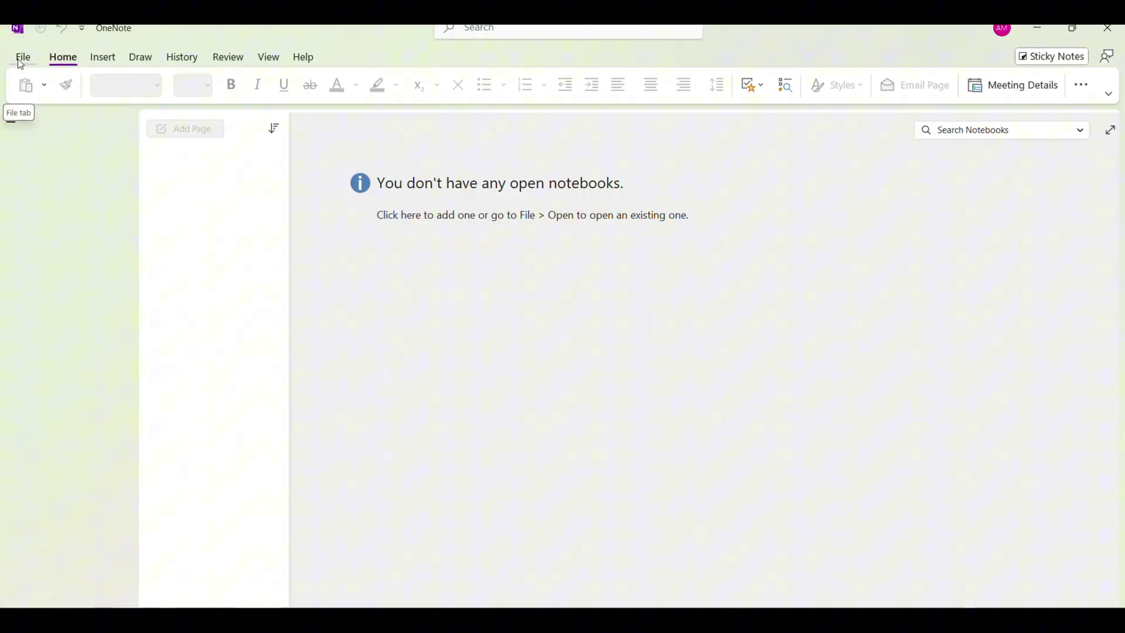
# Open the Daily routine notebook from the OneDrive list under File > Open.
pyautogui.click(20, 58)
pyautogui.click(25, 157)
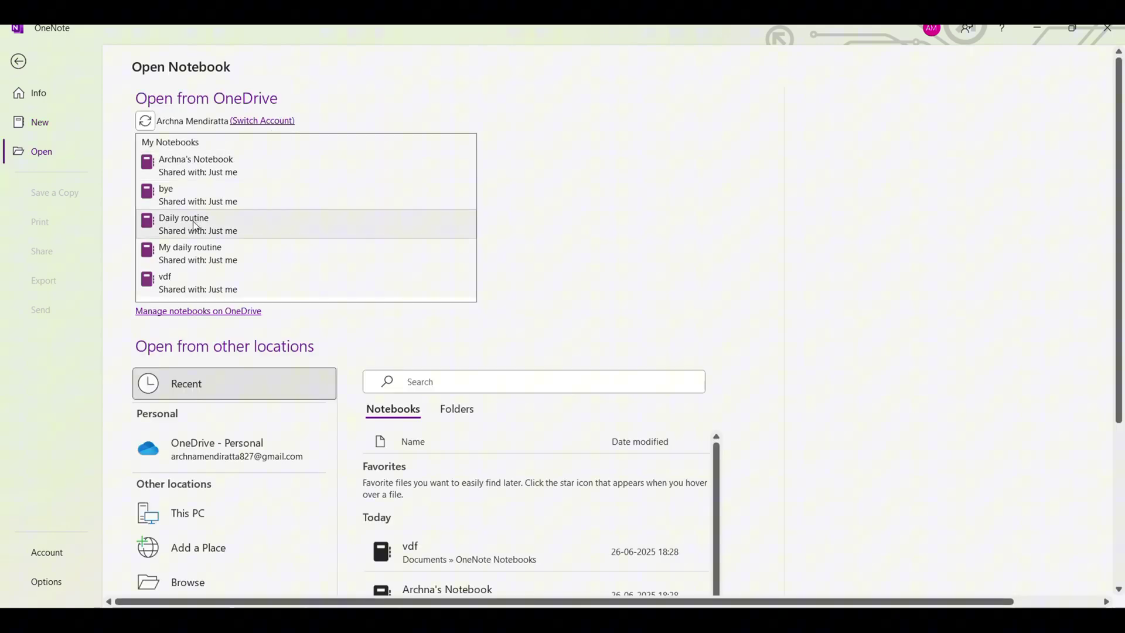
pyautogui.click(194, 225)
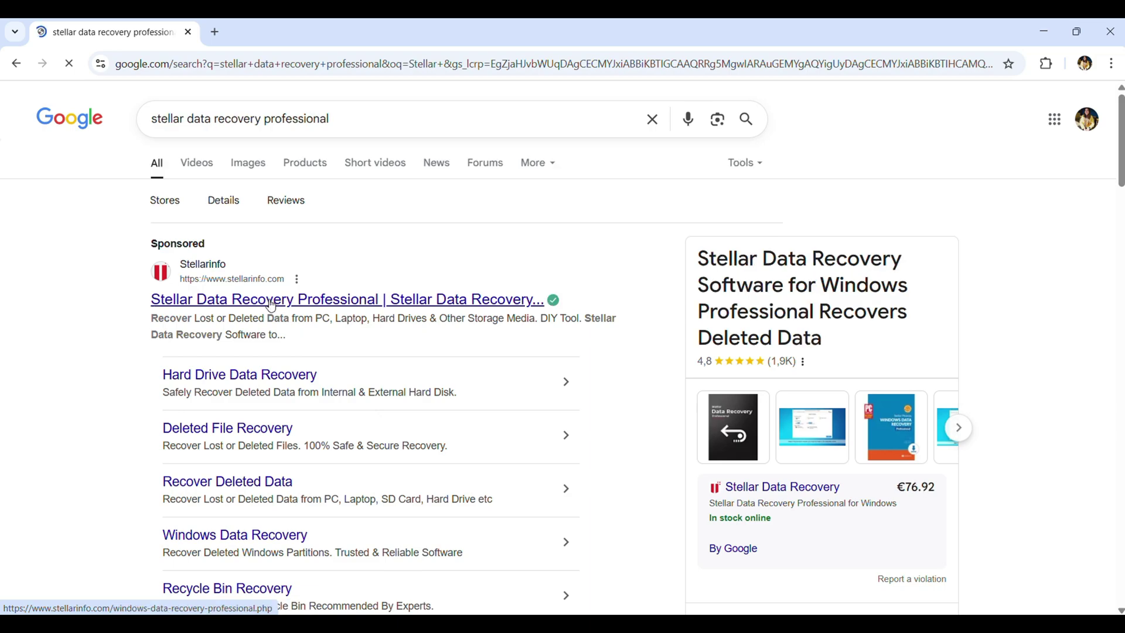
pyautogui.click(270, 300)
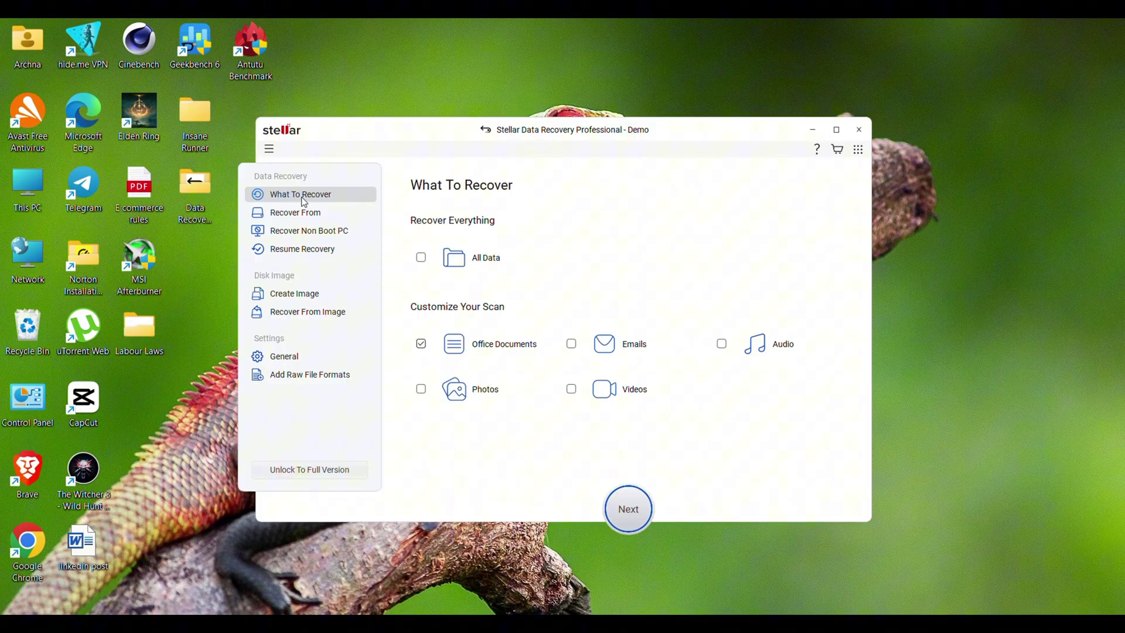
# Select only Office Documents for recovery, then scan the Documents location.
pyautogui.click(421, 388)
pyautogui.click(572, 389)
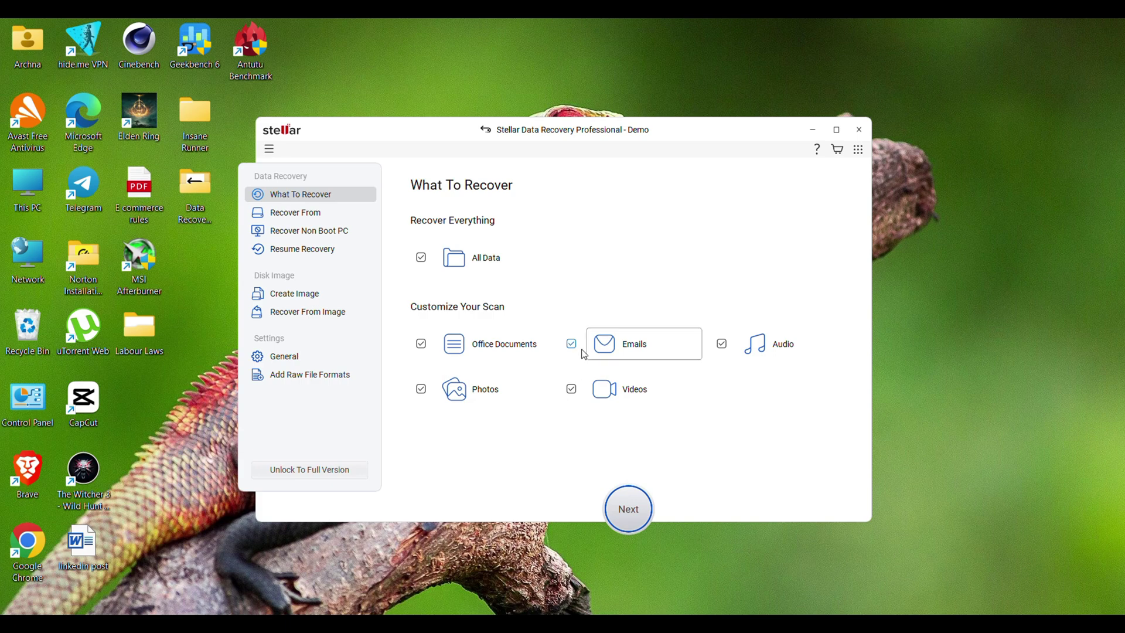
pyautogui.click(720, 343)
pyautogui.click(653, 389)
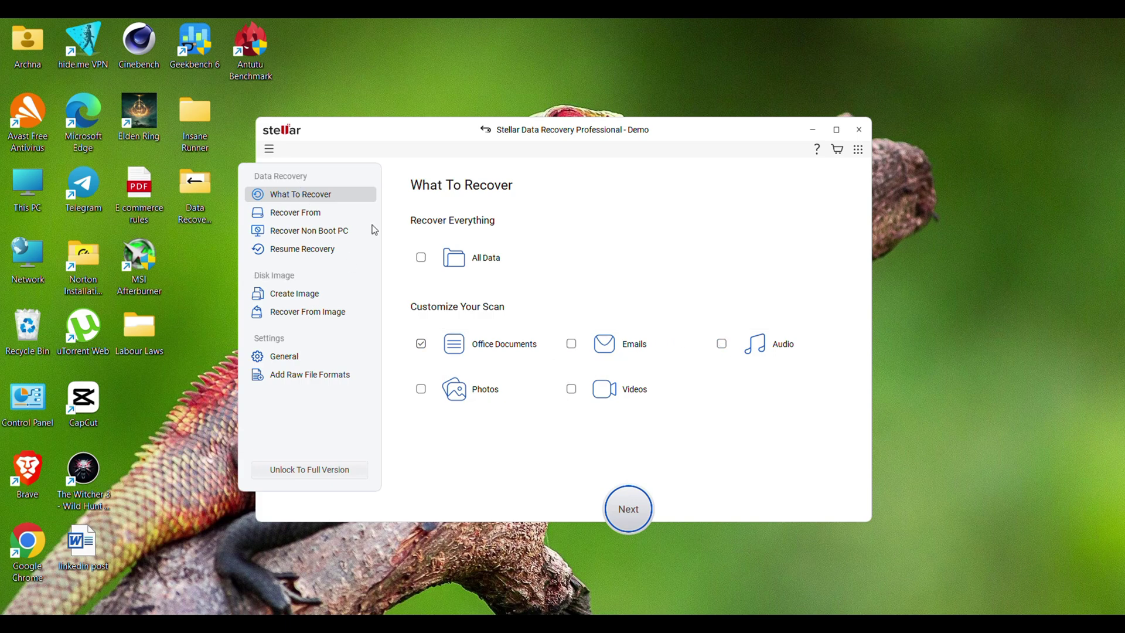
pyautogui.click(626, 502)
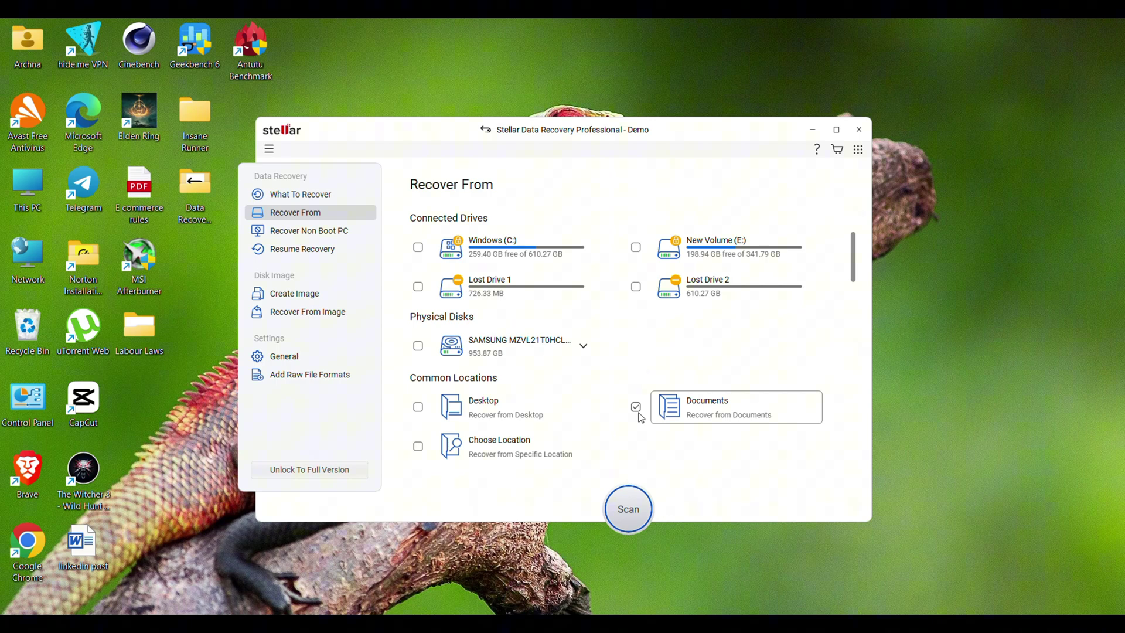
pyautogui.click(630, 509)
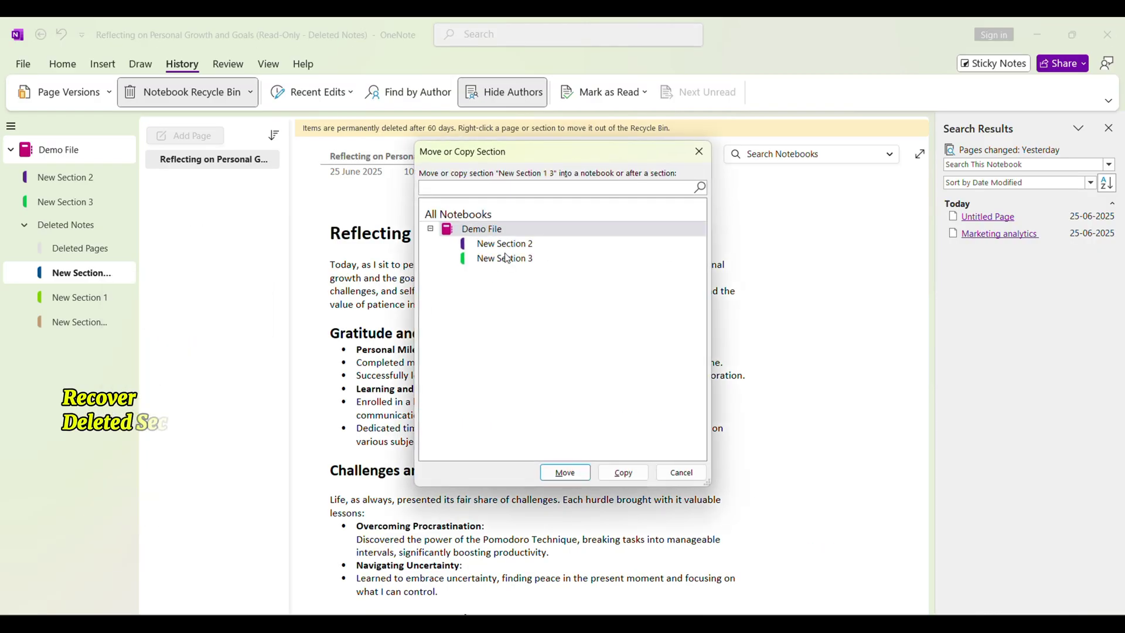
# Move the deleted section into Demo File at the position after New Section 3.
pyautogui.click(505, 257)
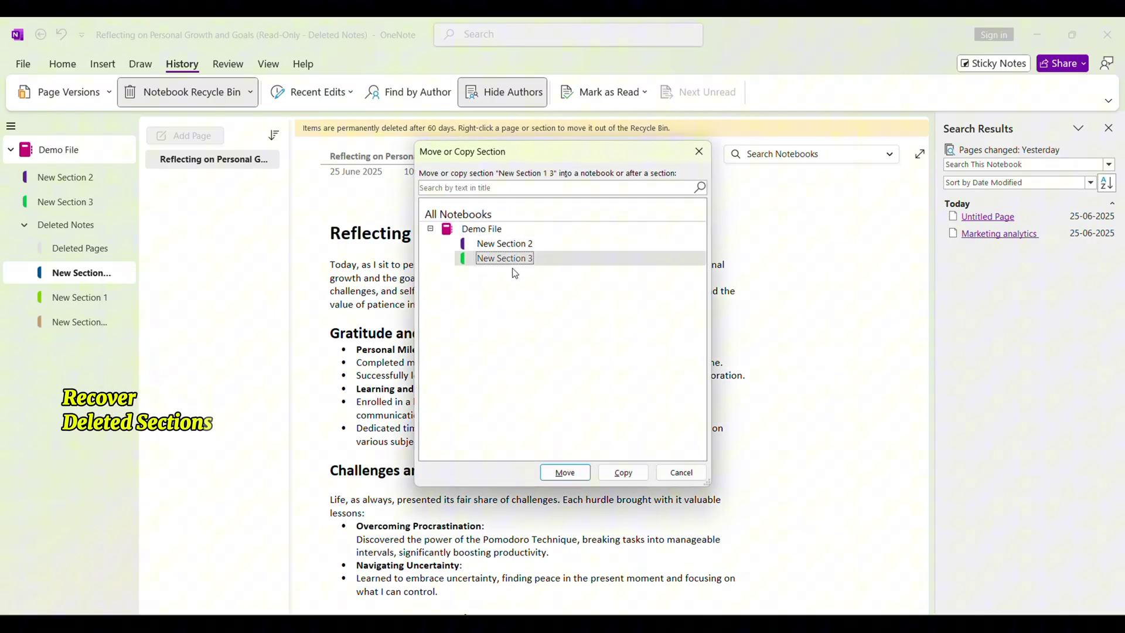
pyautogui.click(565, 474)
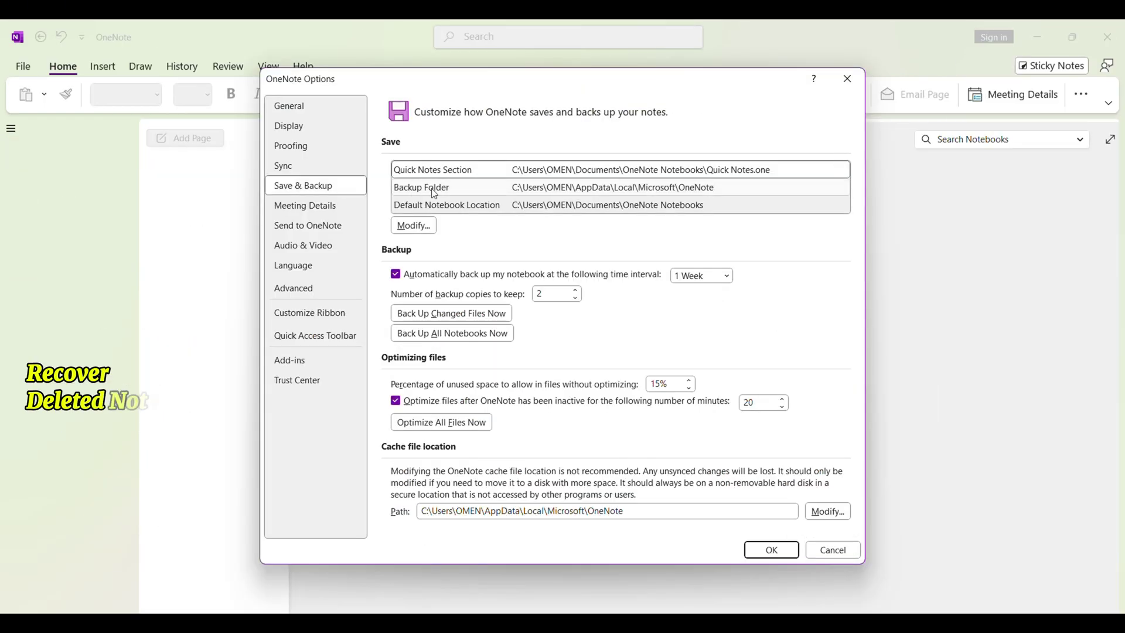
pyautogui.click(433, 193)
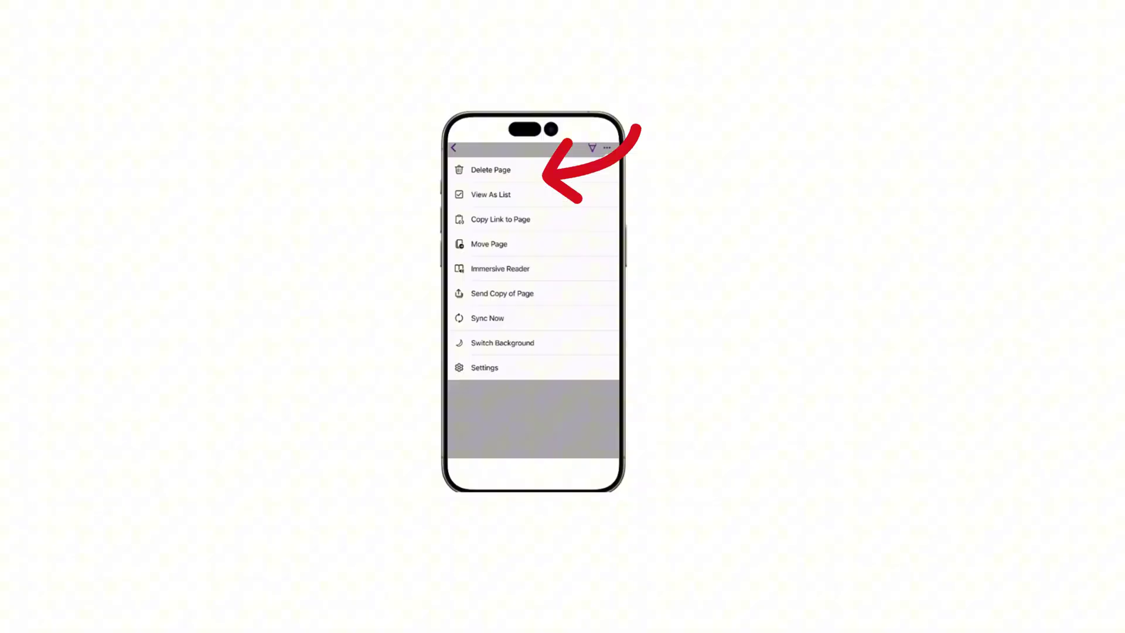